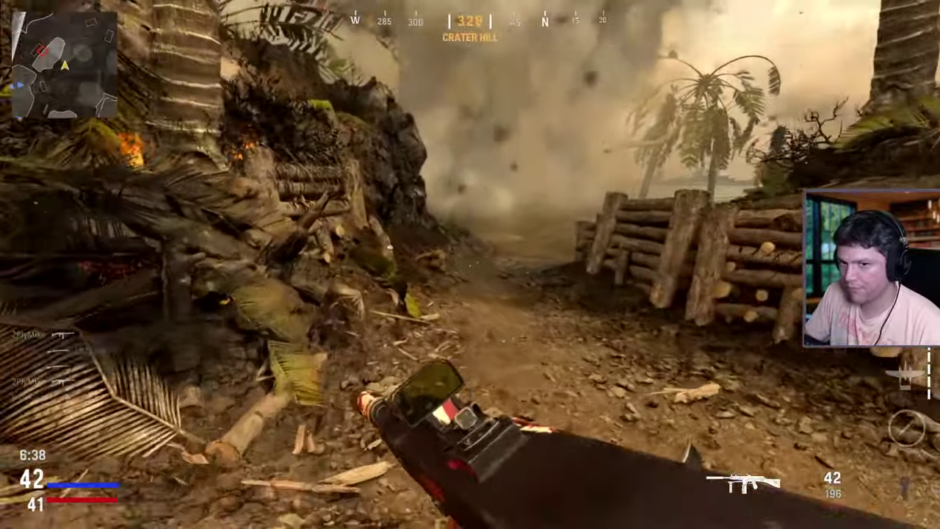
- Scroll the Potato page down to the Voicemeeter 3.0.2.2 Download and Install buttons
key("w")
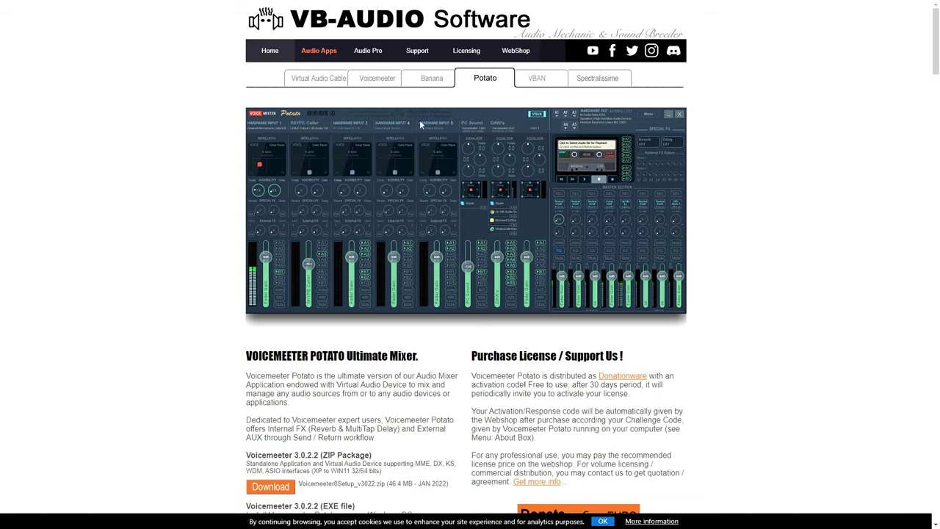
scroll(420, 125, "down", 4)
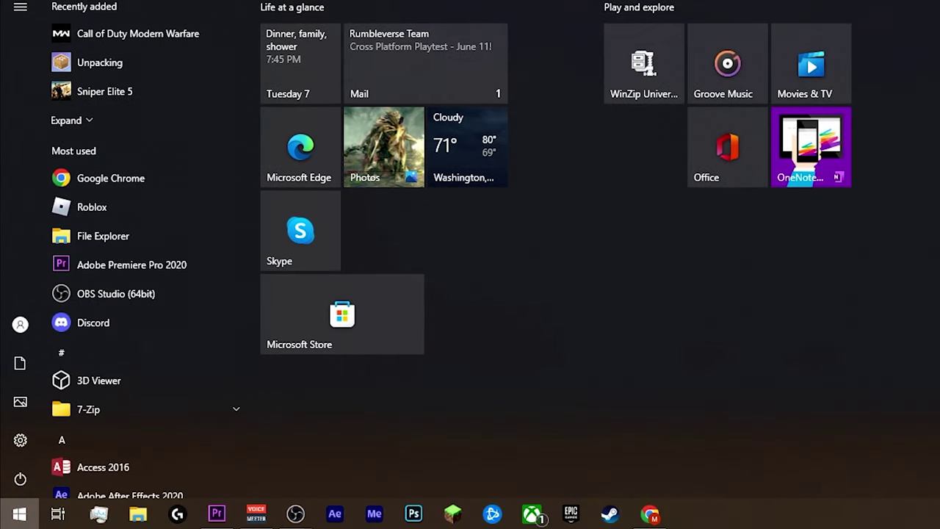
- Search Windows for 'sound' to find Sound settings
type("sound")
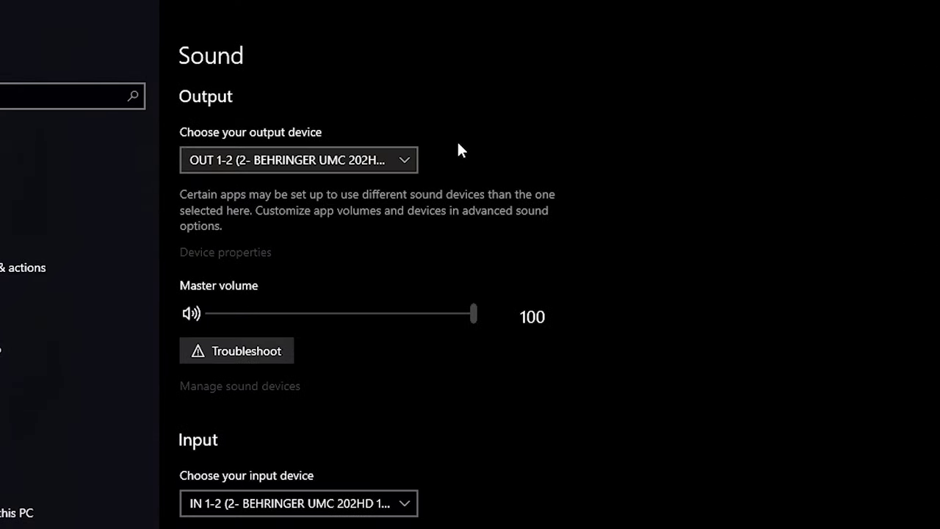
- Set the Windows input device to VoiceMeeter Aux Output
left_click(351, 162)
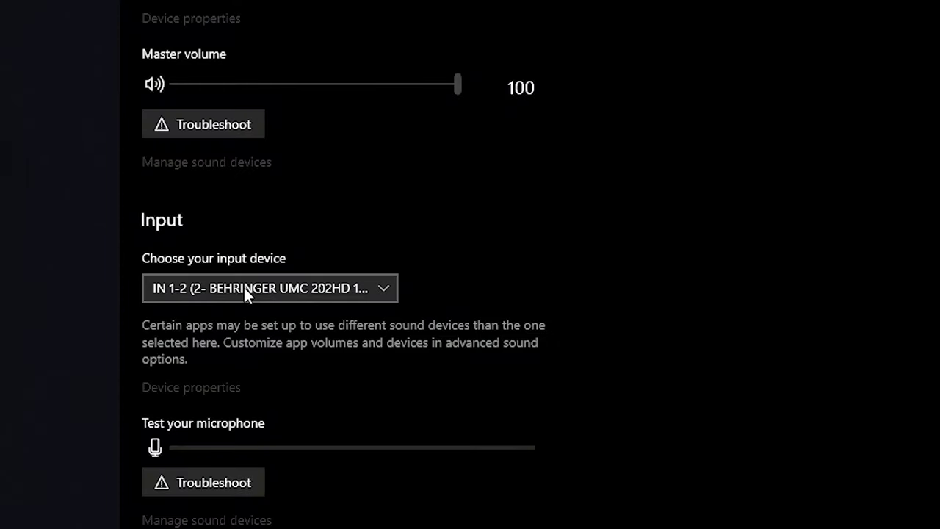
left_click(243, 287)
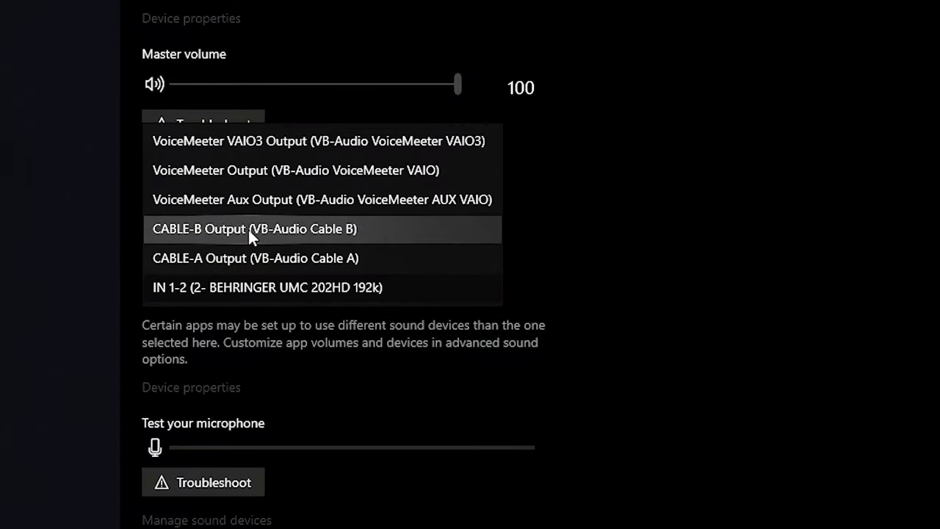
left_click(279, 201)
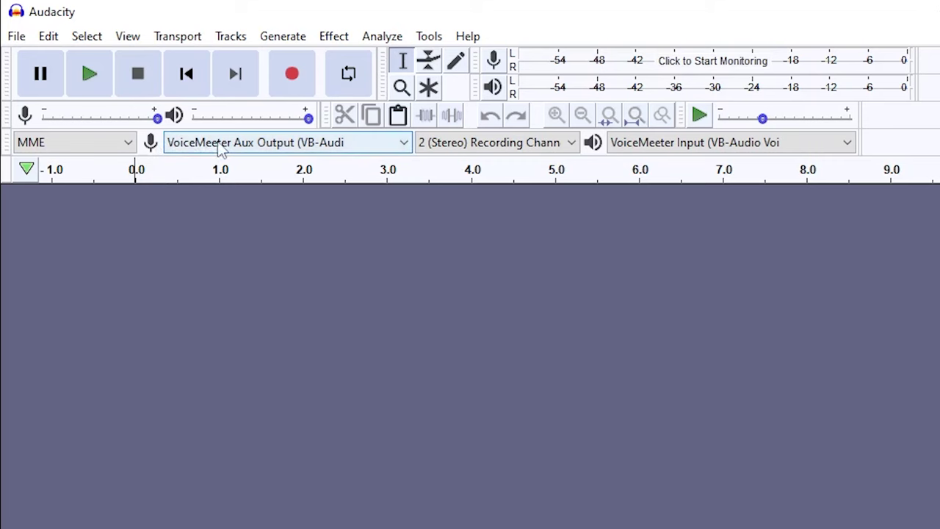
- Use VoiceMeeter Aux Output as Audacity's recording device and the game's microphone
left_click(222, 144)
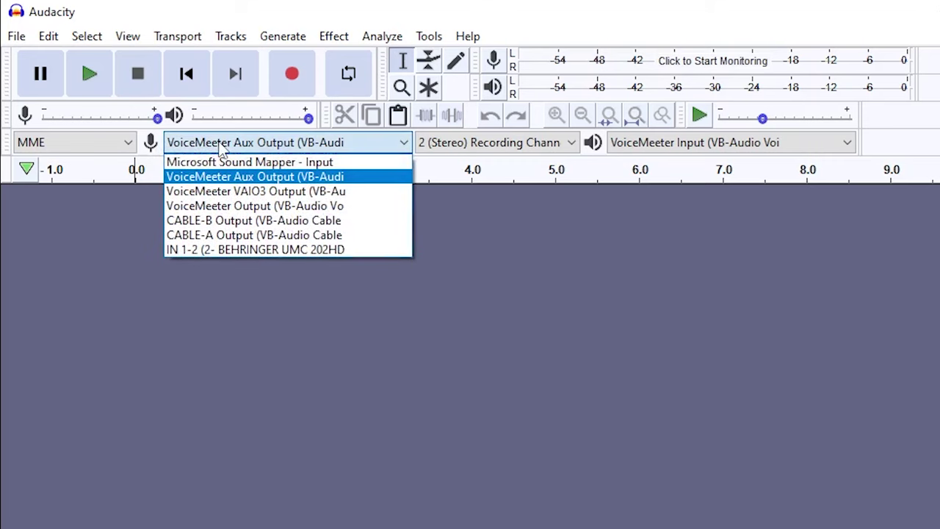
left_click(217, 178)
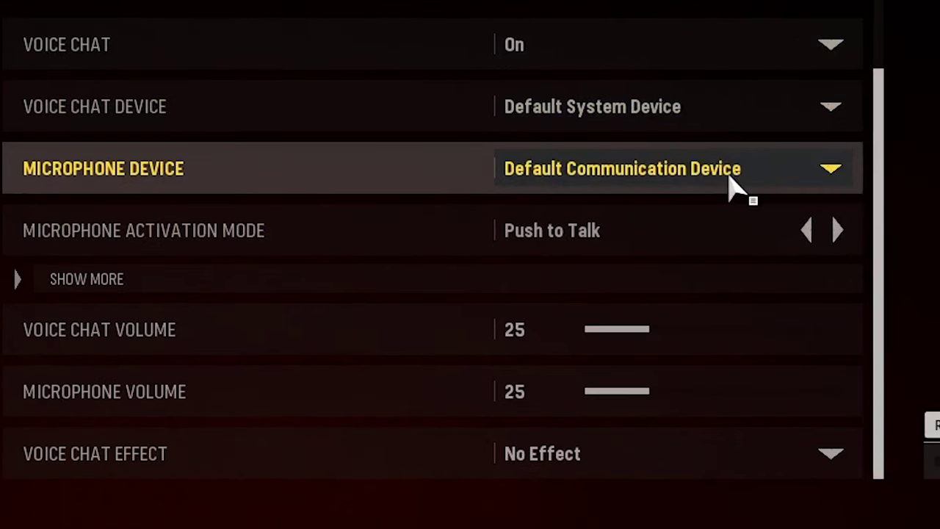
left_click(723, 185)
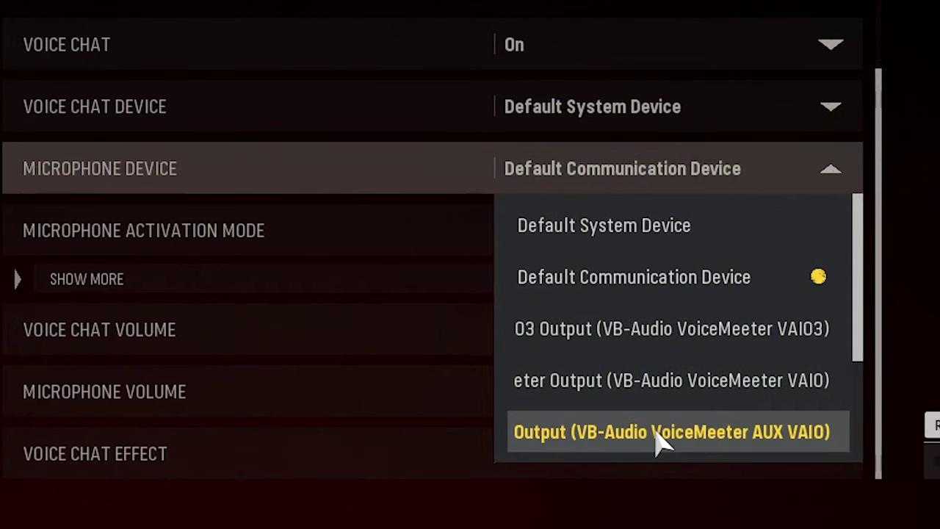
left_click(756, 440)
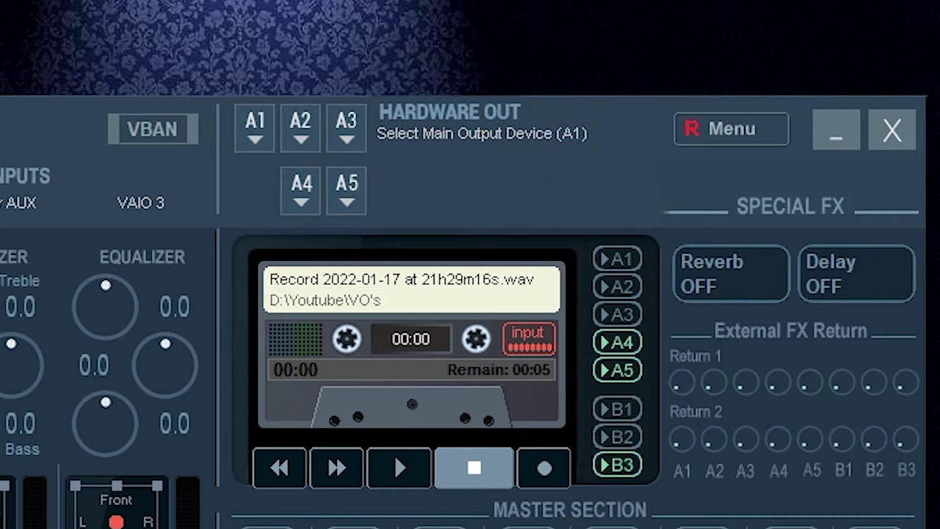
- Open the device list for hardware output A1
left_click(255, 125)
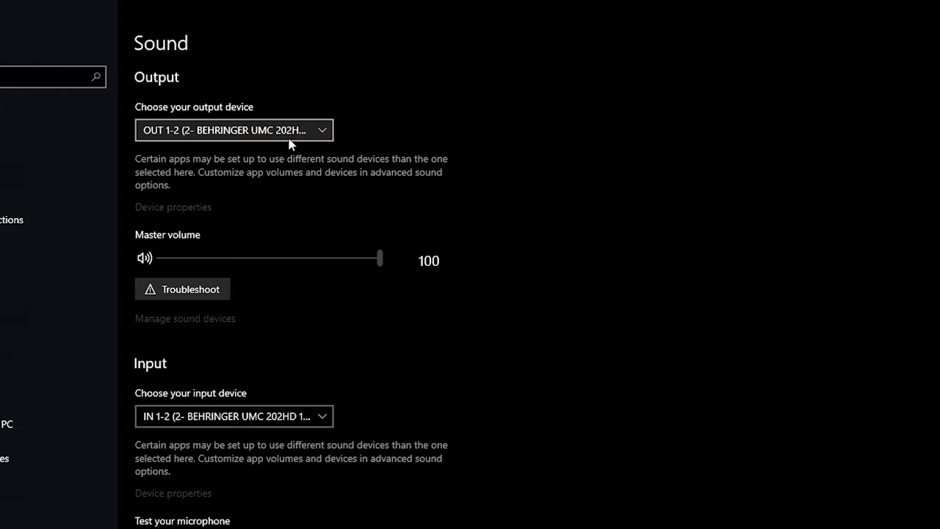
- Make VoiceMeeter Input (VB-Audio VoiceMeeter VAIO) the default Windows output device
left_click(275, 132)
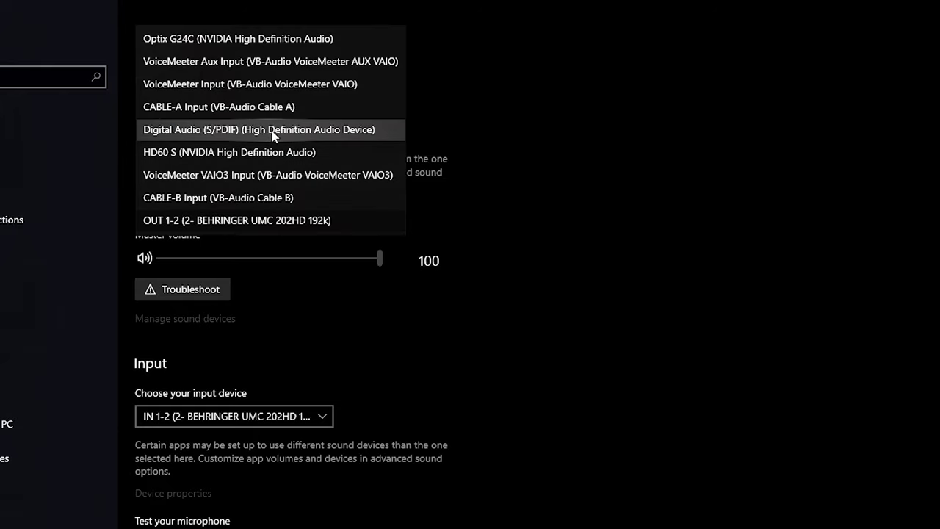
left_click(251, 85)
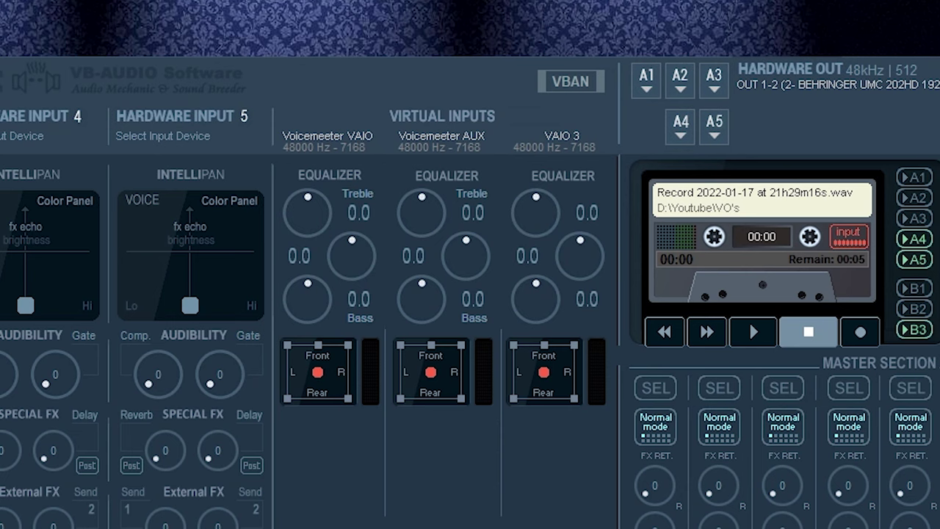
- Name the virtual strips 'Desktop', 'Microphone' and 'Do not use!!!'
left_click(330, 116)
type("Desktop")
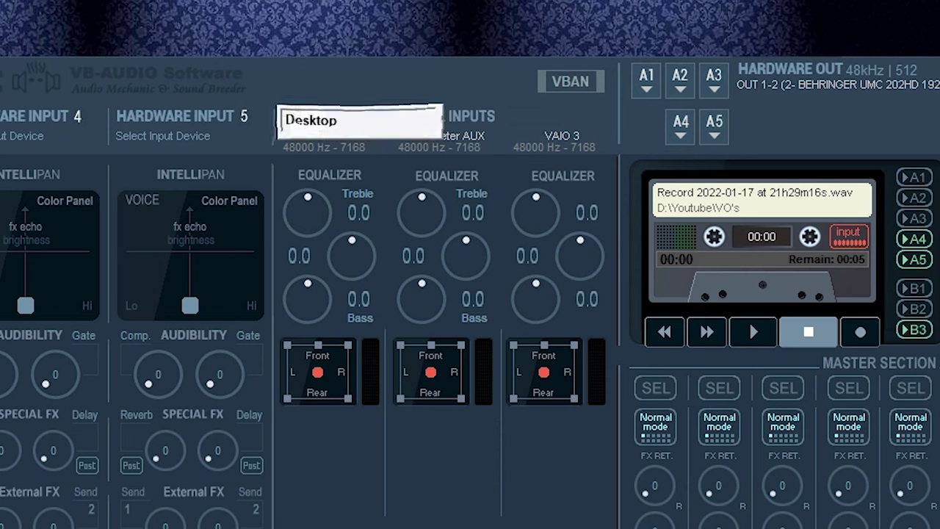
key("Return")
left_click(424, 117)
type("Microphone")
key("Return")
left_click(544, 118)
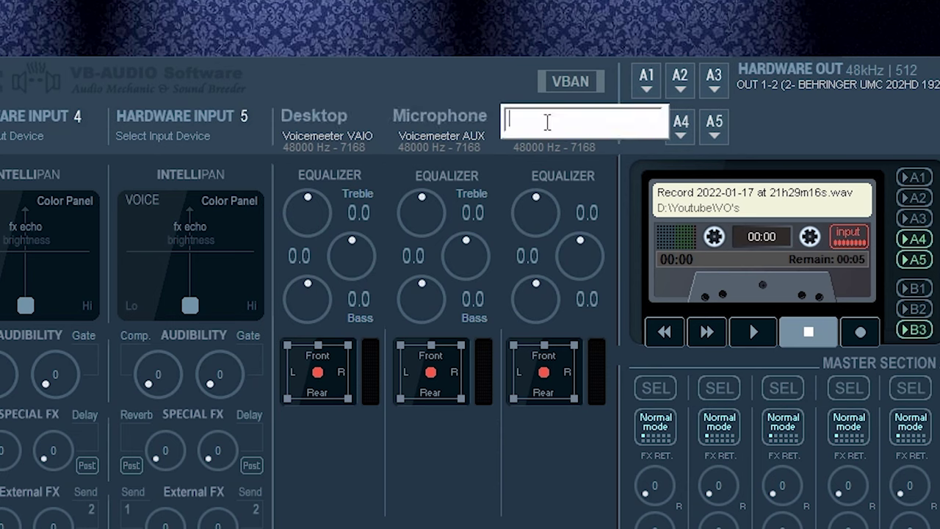
type("Do not use!!!")
key("Return")
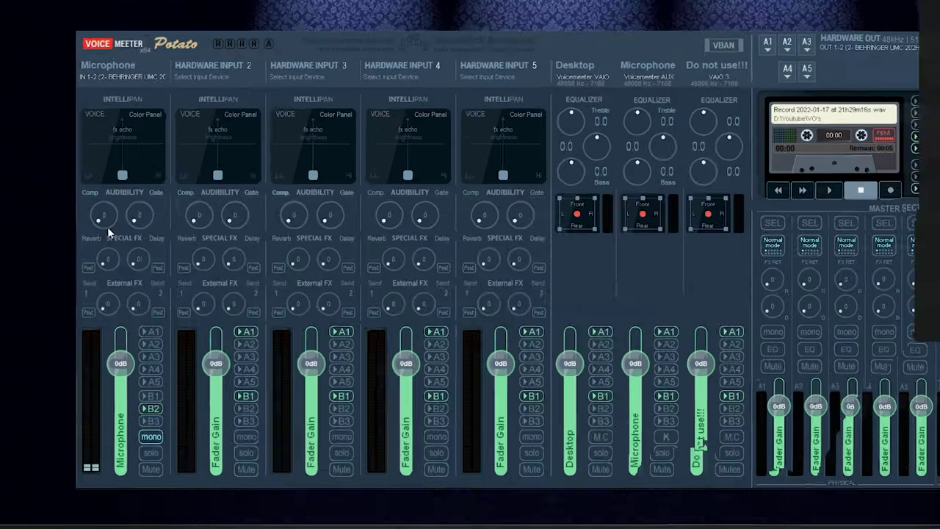
- Try the Microphone strip's compressor, returning it to 0, and adjust its noise gate
left_click_drag(107, 227, 106, 222)
left_click_drag(202, 293, 213, 341)
mouse_move(335, 325)
left_mouse_down()
mouse_move(315, 319)
mouse_move(325, 330)
mouse_move(314, 331)
mouse_move(325, 331)
left_mouse_up()
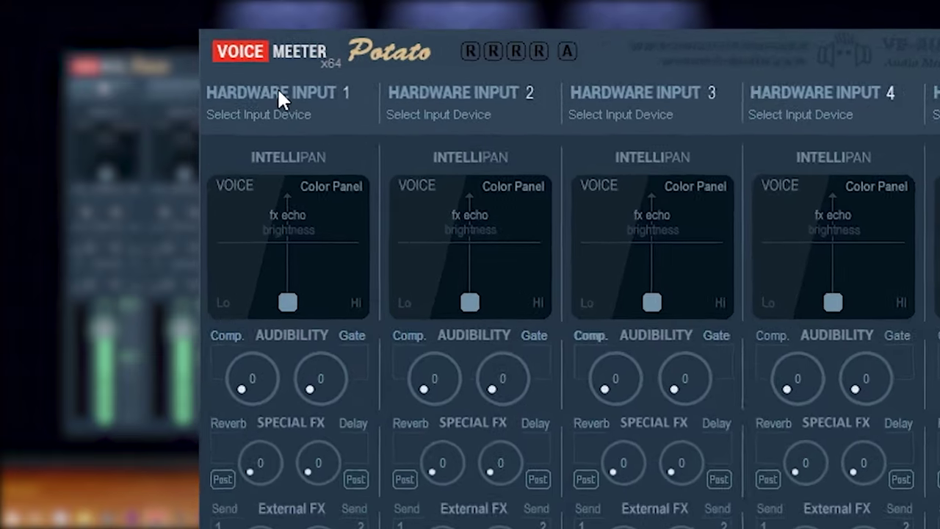
- Rename hardware input 1 to 'Microphone' and open its input device list
left_click(235, 49)
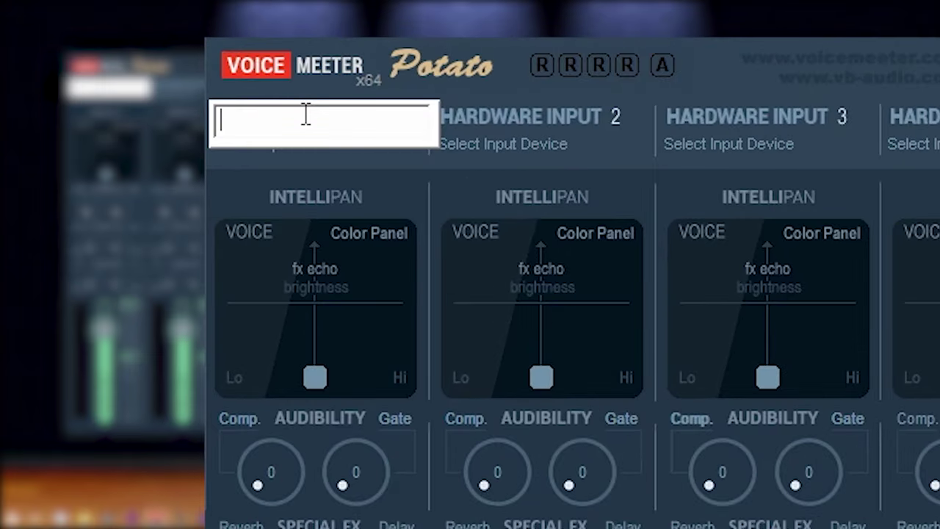
type("Microphones")
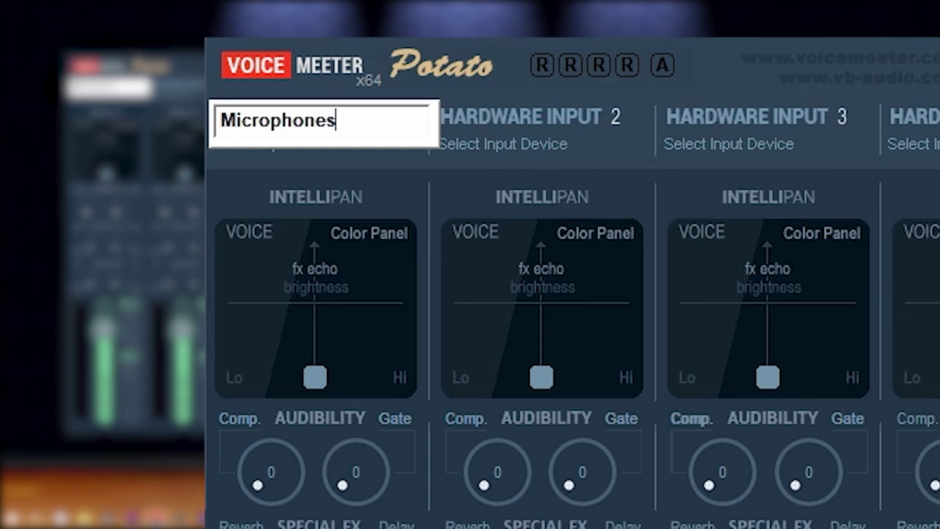
key("BackSpace")
key("Return")
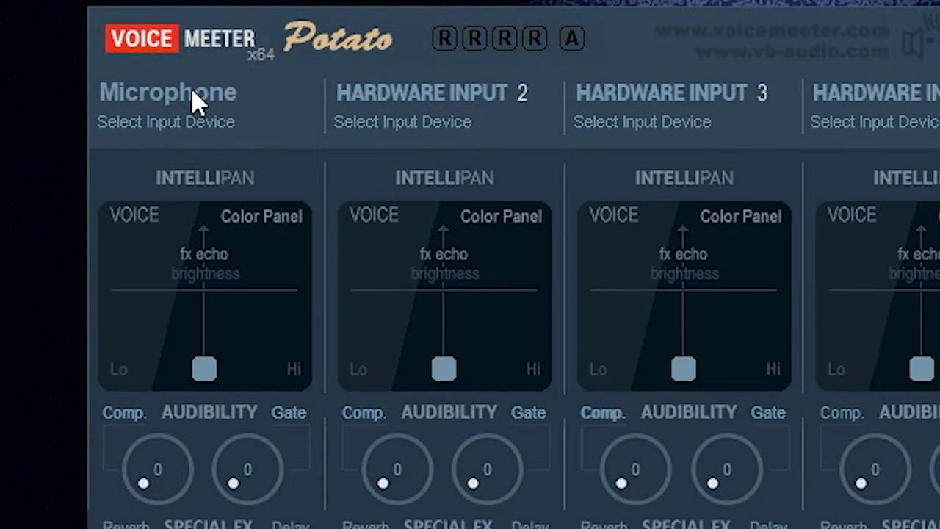
left_click(179, 119)
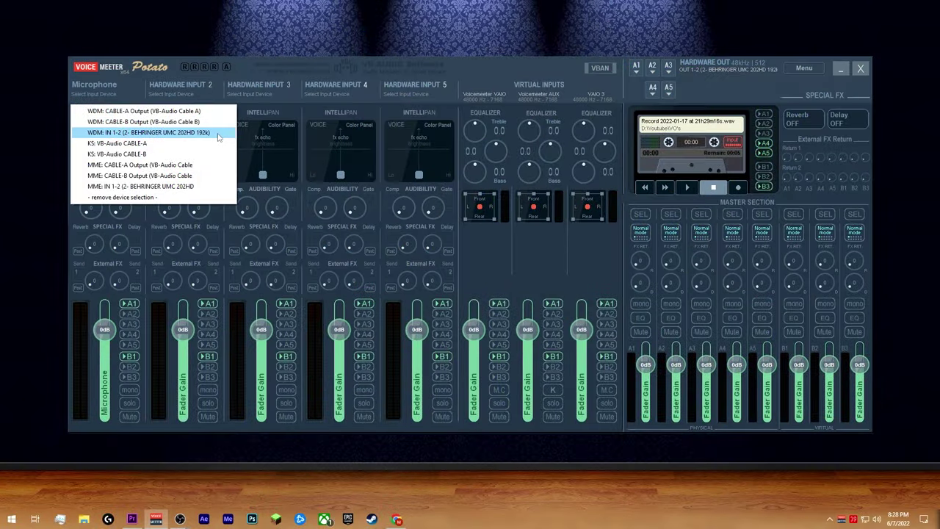
- Select WDM: IN 1-2 (BEHRINGER UMC 202HD 192k) as the Microphone strip's input
left_click(545, 242)
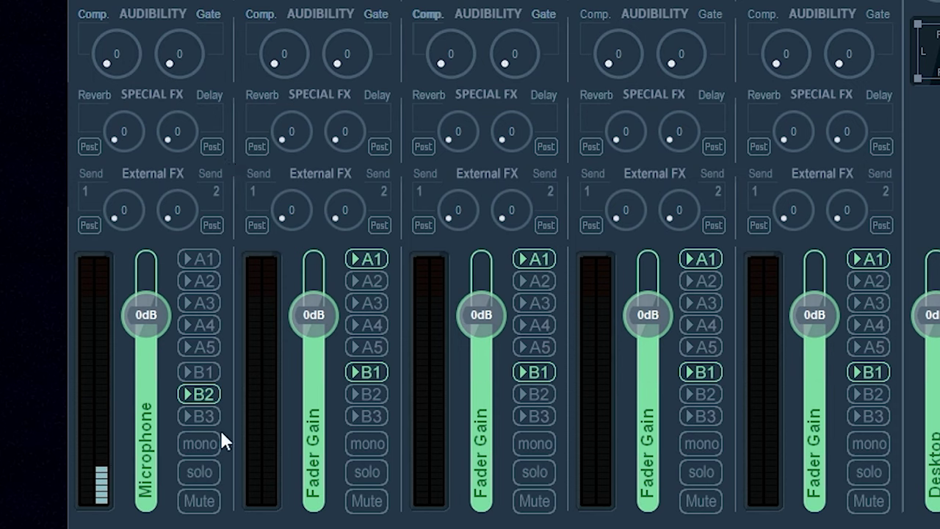
- Switch the Microphone strip to mono and enable bus B2
left_click(198, 439)
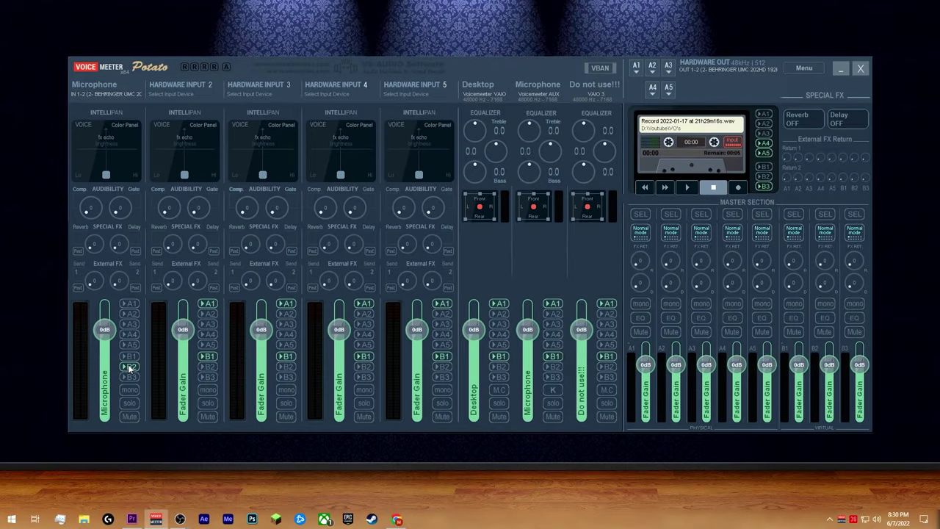
left_click(130, 366)
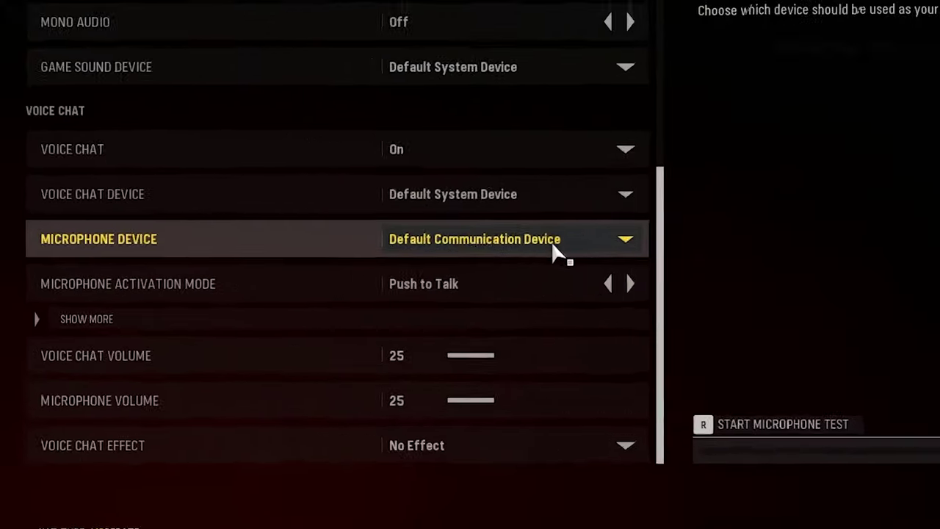
- Choose VoiceMeeter Aux Output (VB-Audio VoiceMeeter AUX VAIO) as the game's Microphone Device
left_click(552, 247)
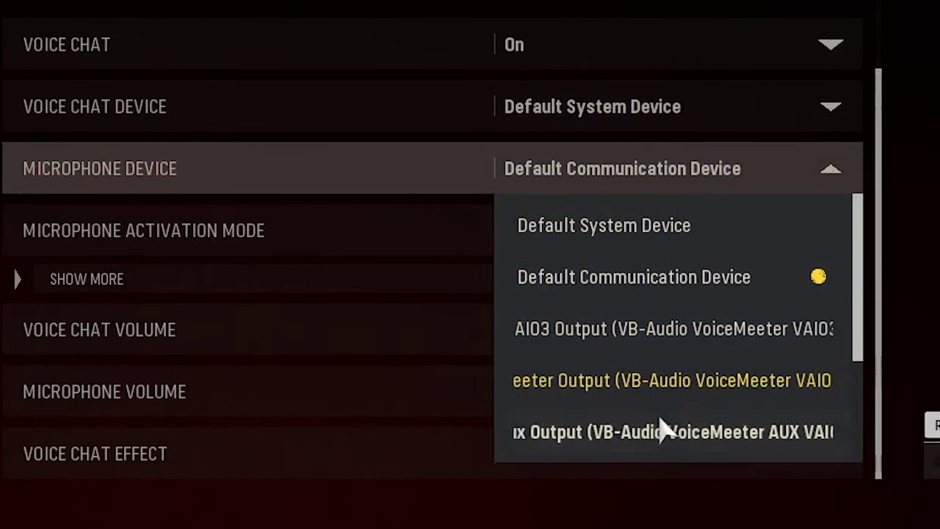
left_click(758, 445)
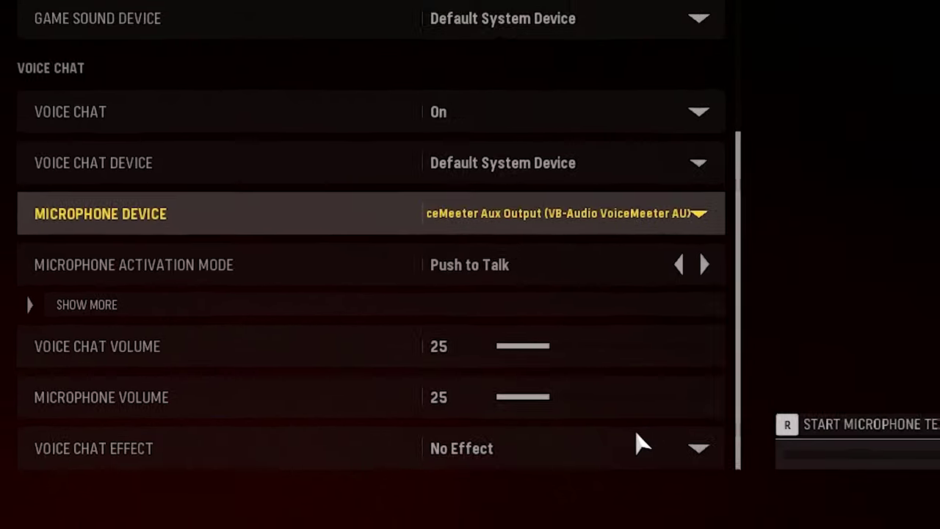